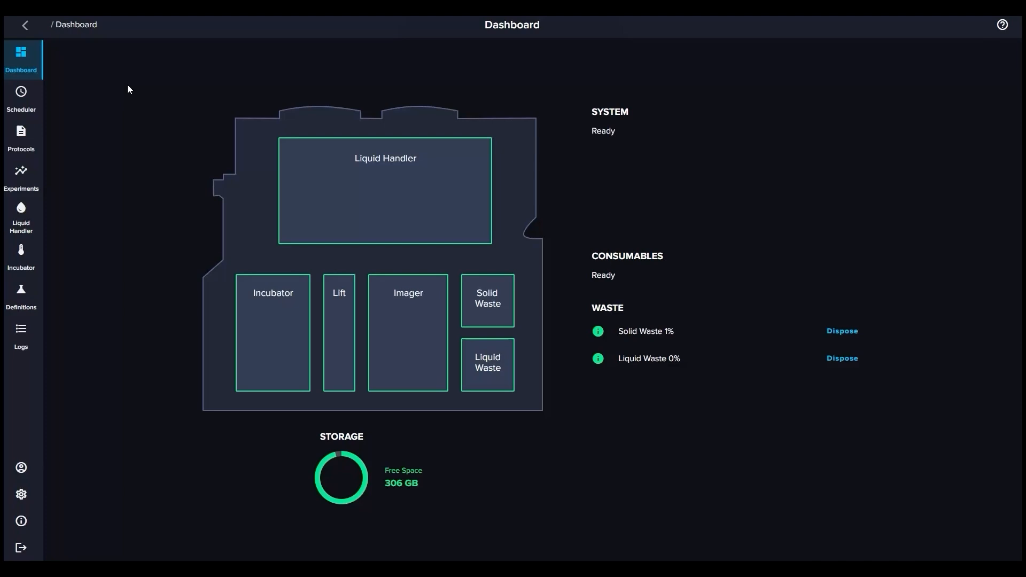
- Filter the protocol library for "ipsc frag" and open the protocol "* 2D iPSC Fragment Passaging - CopyRS"
{"action": "left_click", "coordinate": [14, 53]}
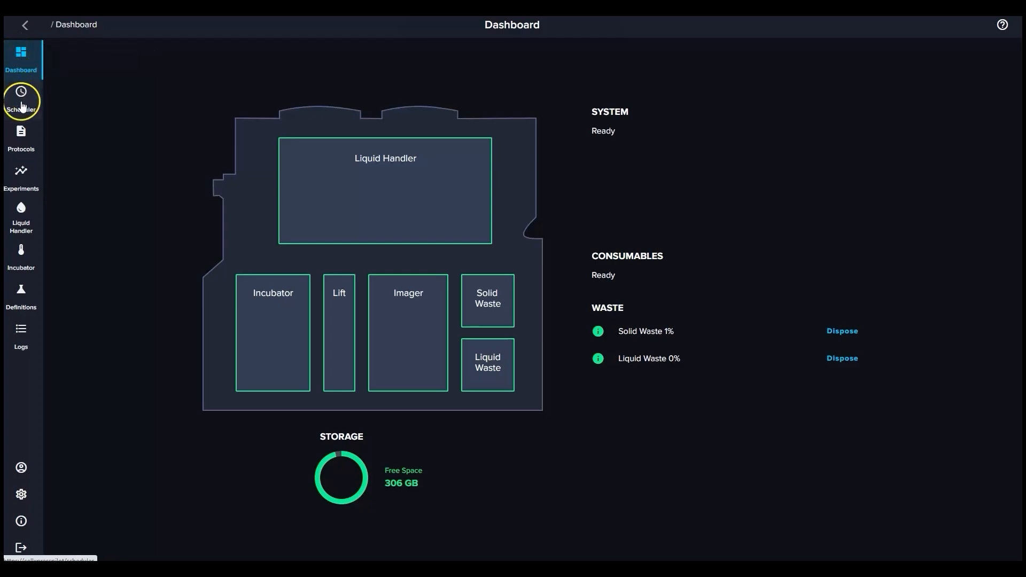
{"action": "left_click", "coordinate": [18, 141]}
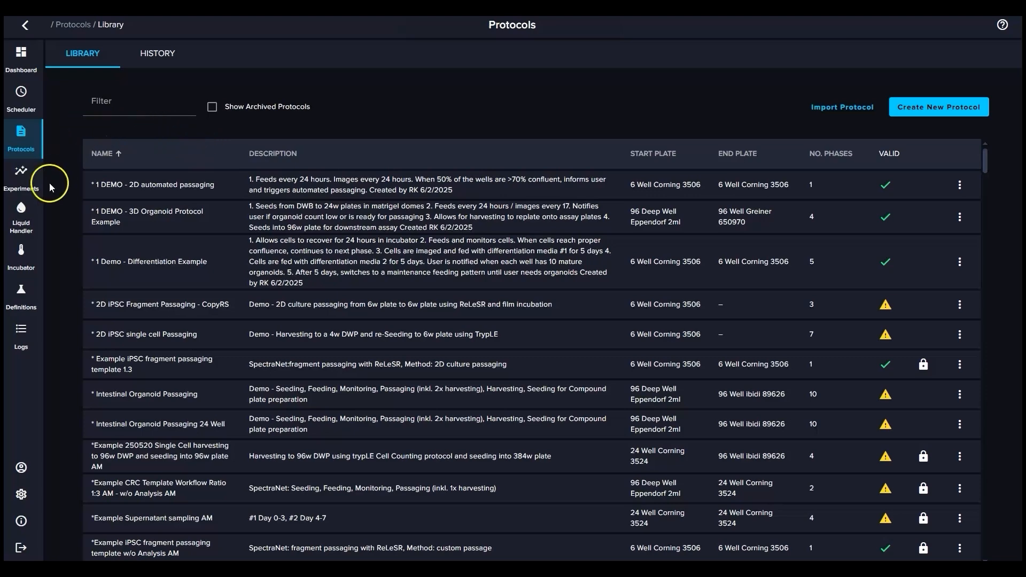
{"action": "left_click", "coordinate": [150, 107]}
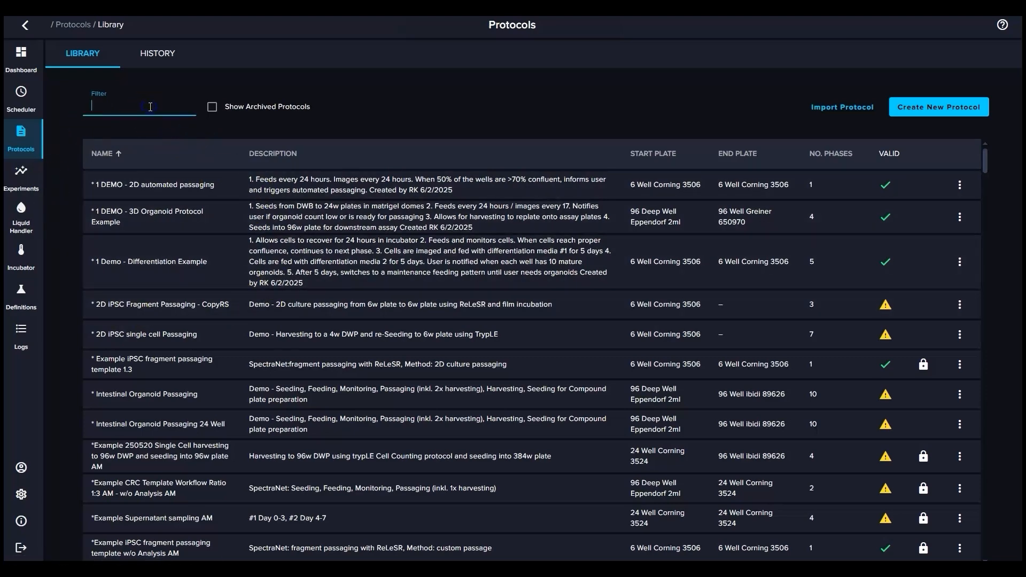
{"action": "type", "text": "ipsc"}
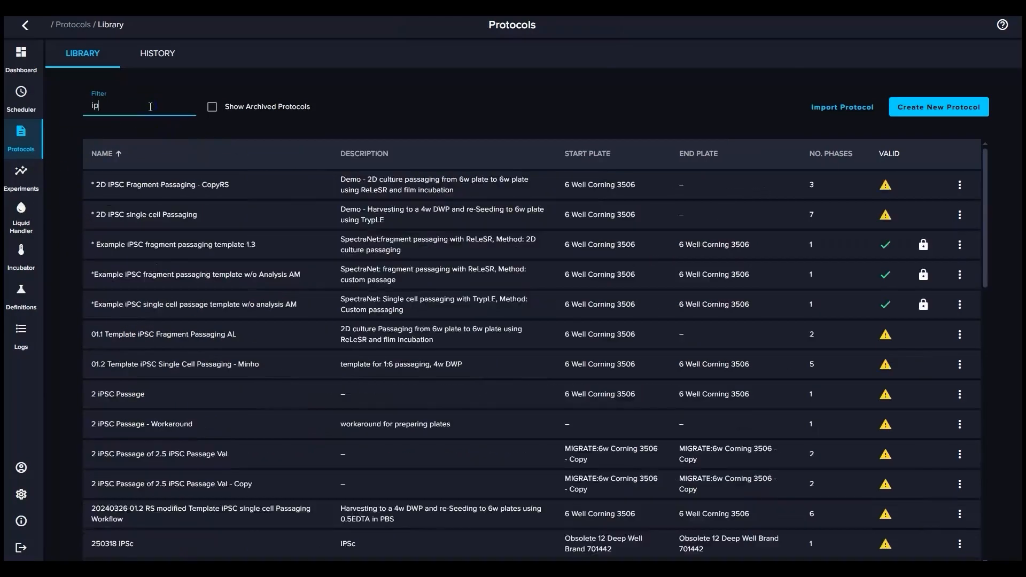
{"action": "type", "text": " frag"}
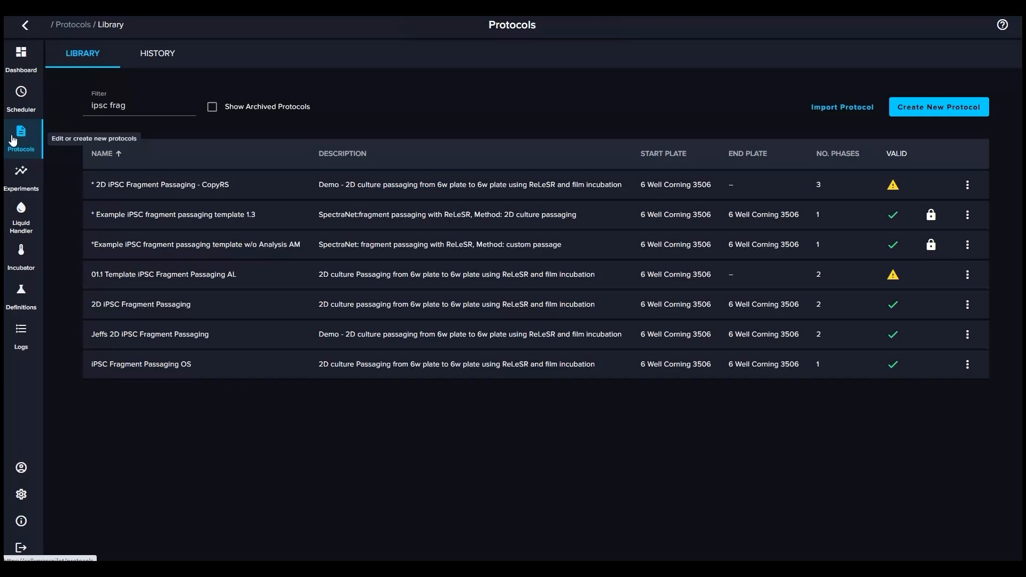
{"action": "left_click", "coordinate": [140, 184]}
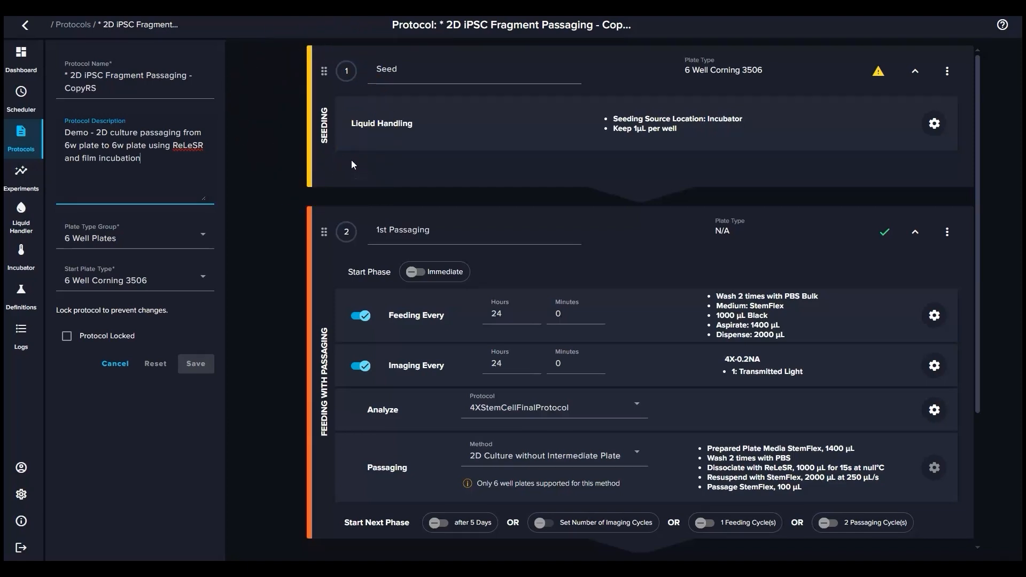
- Review the protocol's seeding, passaging and harvesting phases, including the feeding interval in the 1st Passaging phase
{"action": "left_click", "coordinate": [334, 92]}
{"action": "left_click_drag", "start_coordinate": [976, 181], "coordinate": [958, 290]}
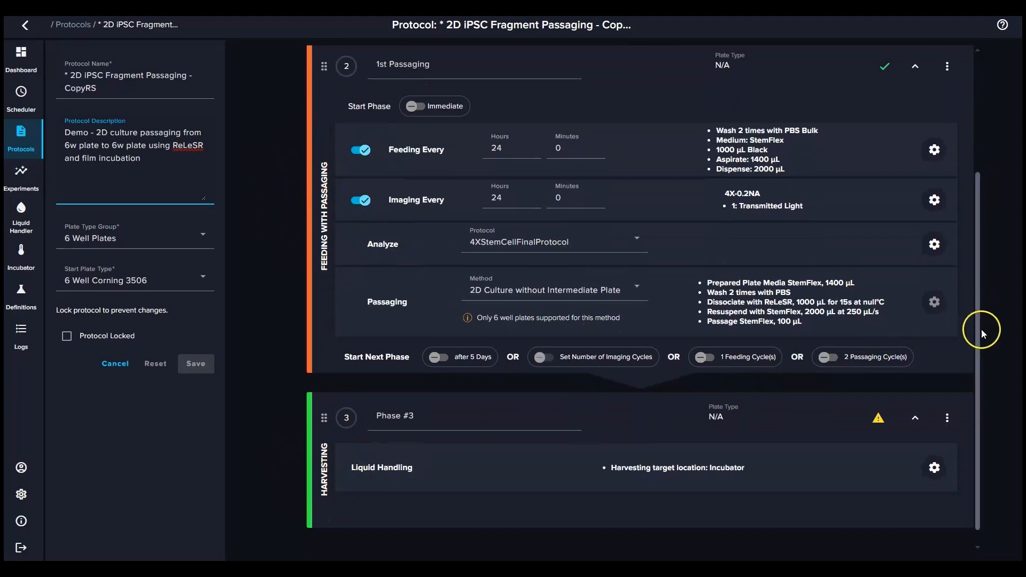
{"action": "left_click_drag", "start_coordinate": [979, 336], "coordinate": [991, 209]}
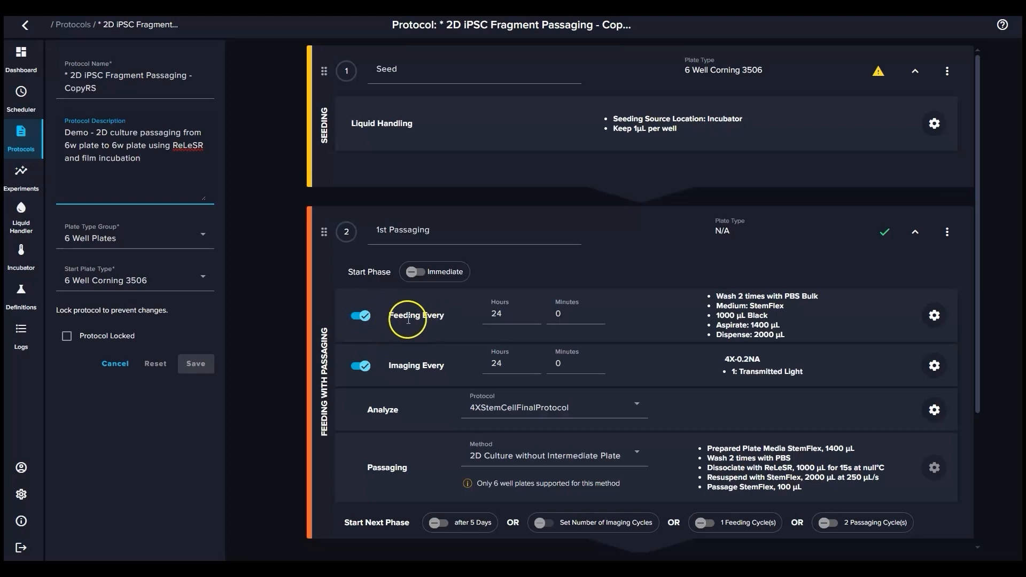
{"action": "left_click", "coordinate": [499, 314]}
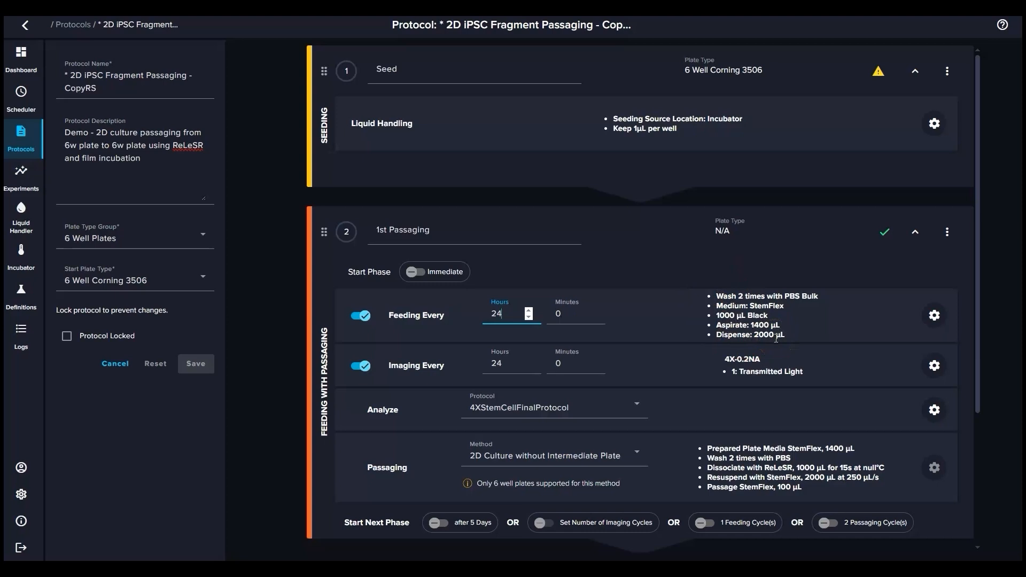
- Examine the liquid fine-tuning settings for washing in the 1st Passaging feeding operation and return to the protocol
{"action": "left_click", "coordinate": [933, 319]}
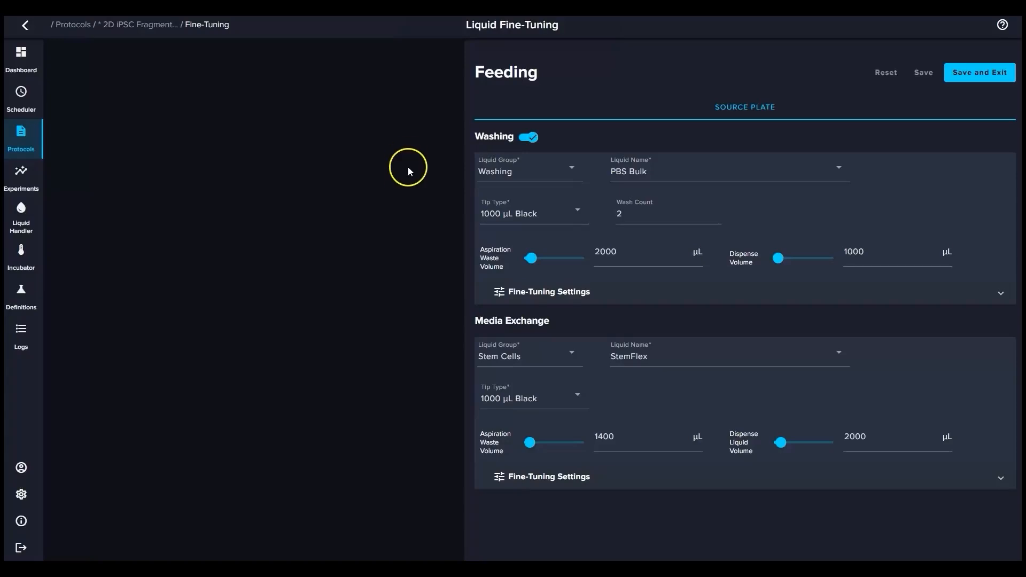
{"action": "left_click", "coordinate": [510, 297]}
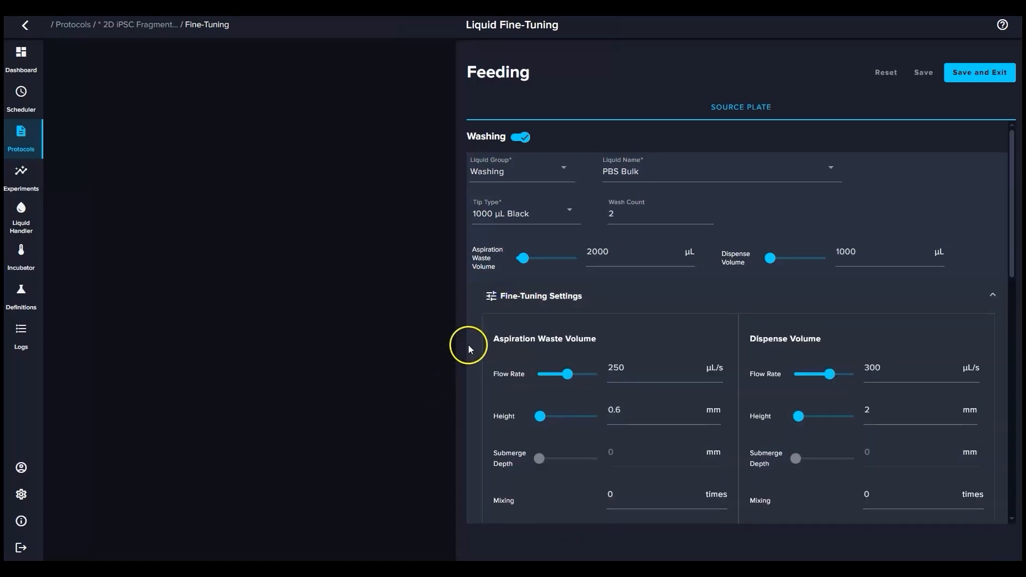
{"action": "scroll", "coordinate": [602, 302], "scroll_direction": "down", "scroll_amount": 3}
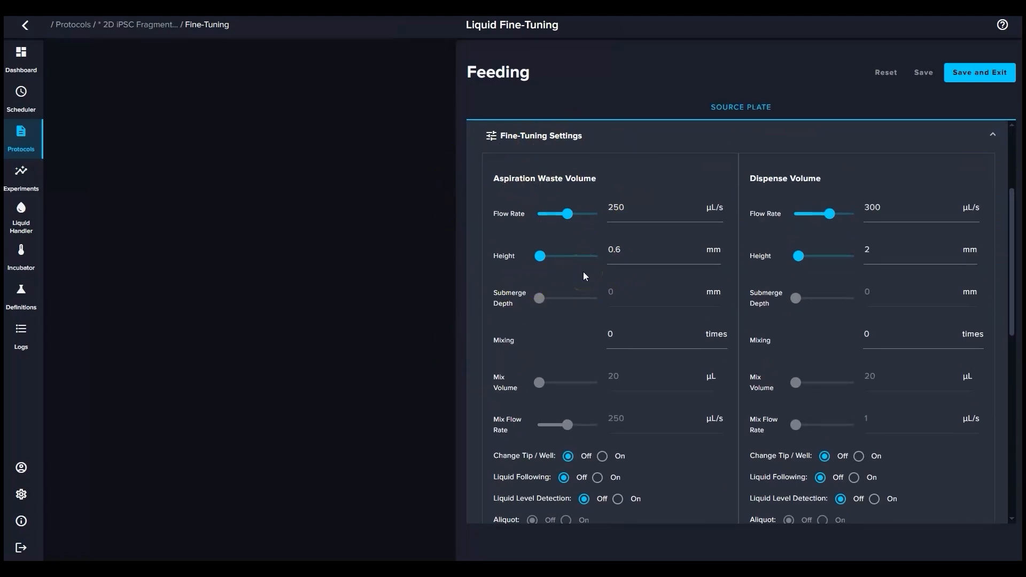
{"action": "scroll", "coordinate": [582, 271], "scroll_direction": "down", "scroll_amount": 2}
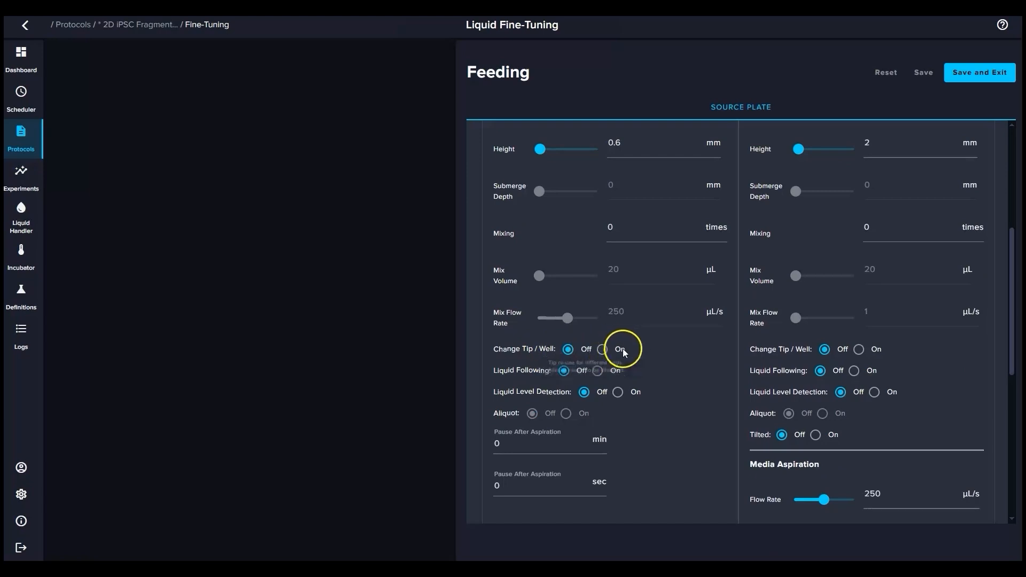
{"action": "scroll", "coordinate": [643, 352], "scroll_direction": "down", "scroll_amount": 4}
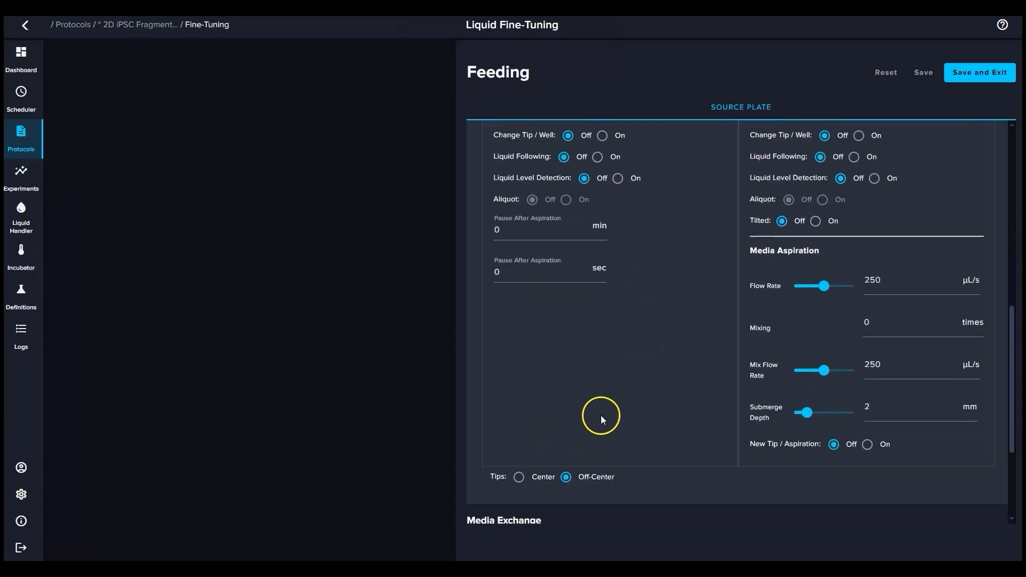
{"action": "scroll", "coordinate": [600, 415], "scroll_direction": "up", "scroll_amount": 6}
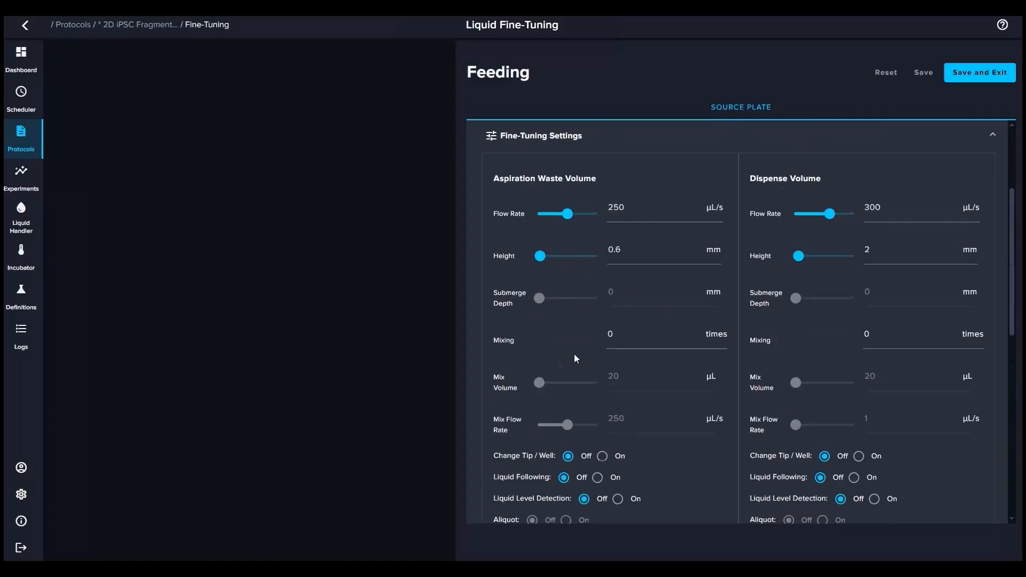
{"action": "scroll", "coordinate": [586, 339], "scroll_direction": "up", "scroll_amount": 3}
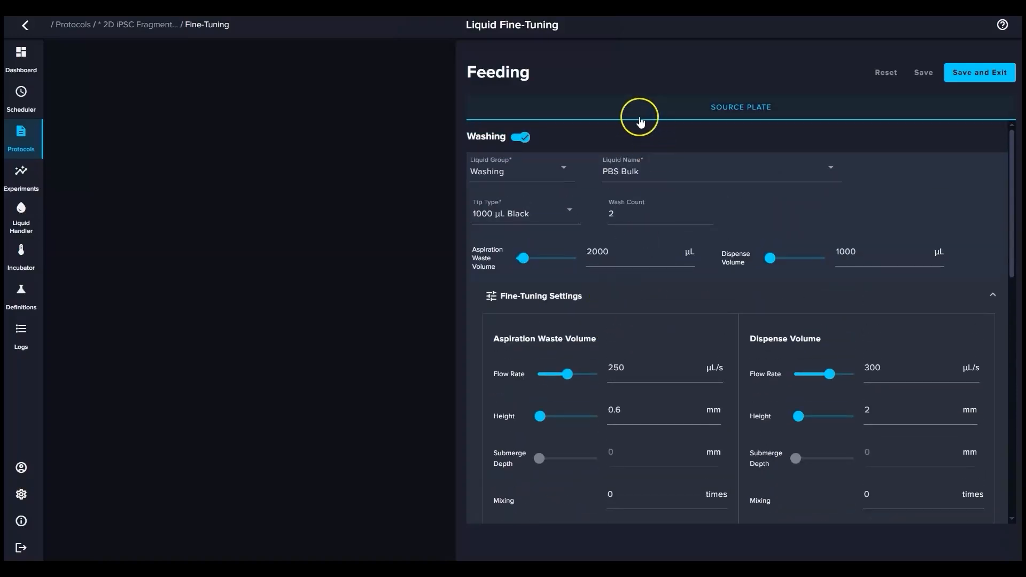
{"action": "left_click", "coordinate": [148, 28]}
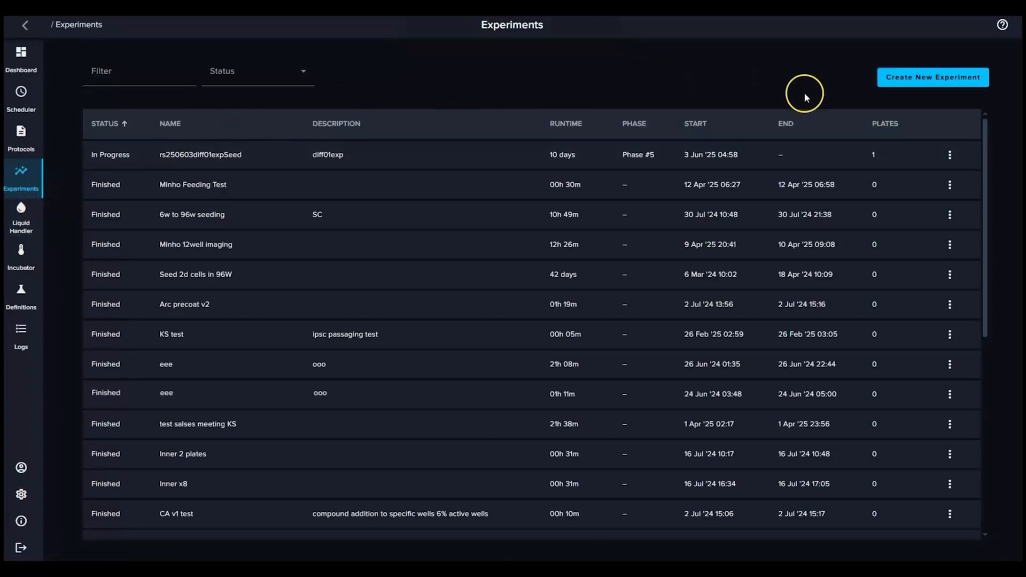
- Create a new experiment named "test expt 1" with the description "test example"
{"action": "left_click", "coordinate": [904, 83]}
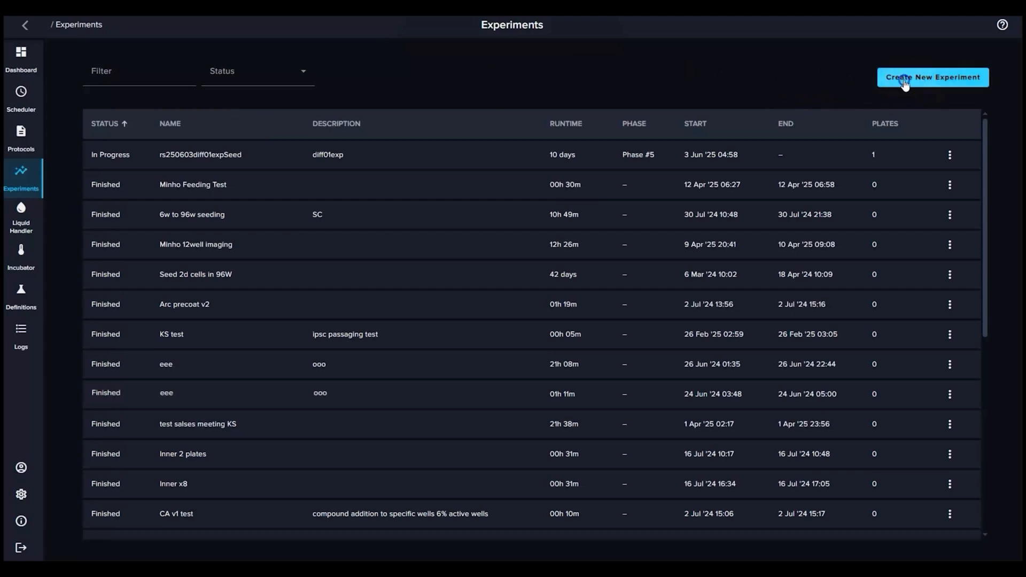
{"action": "left_click", "coordinate": [160, 101]}
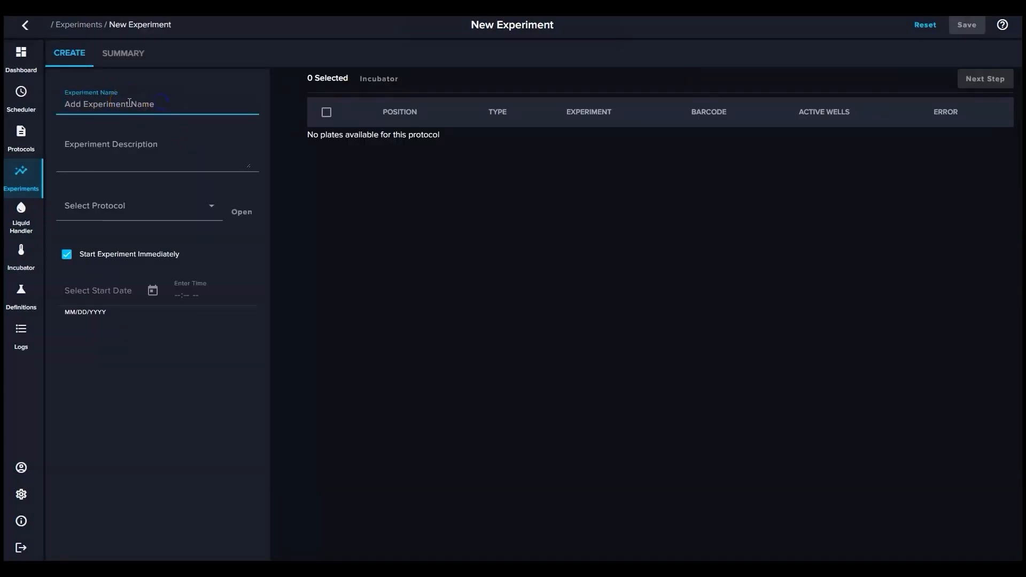
{"action": "type", "text": "test exp"}
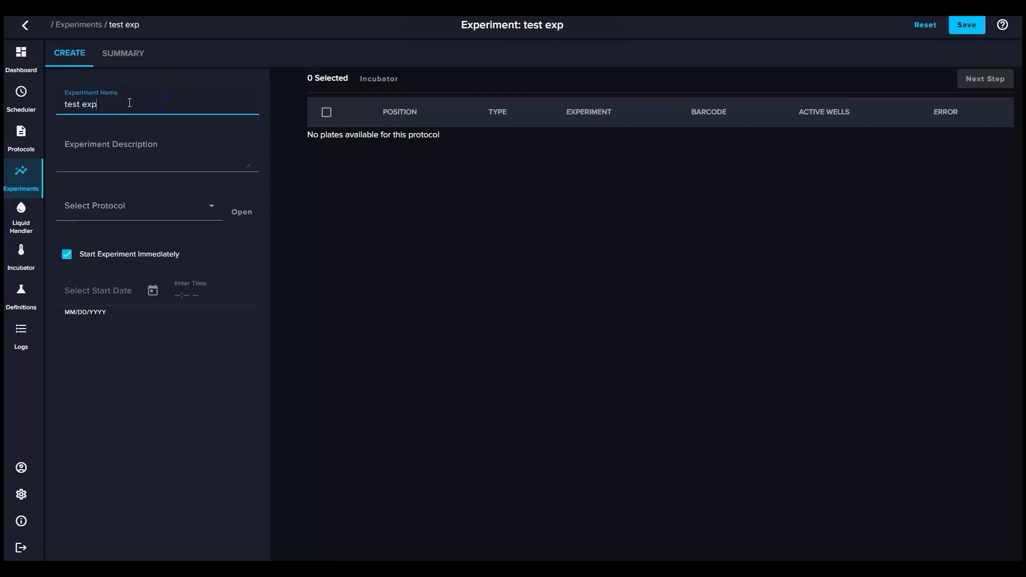
{"action": "type", "text": "t 1"}
{"action": "left_click", "coordinate": [124, 142]}
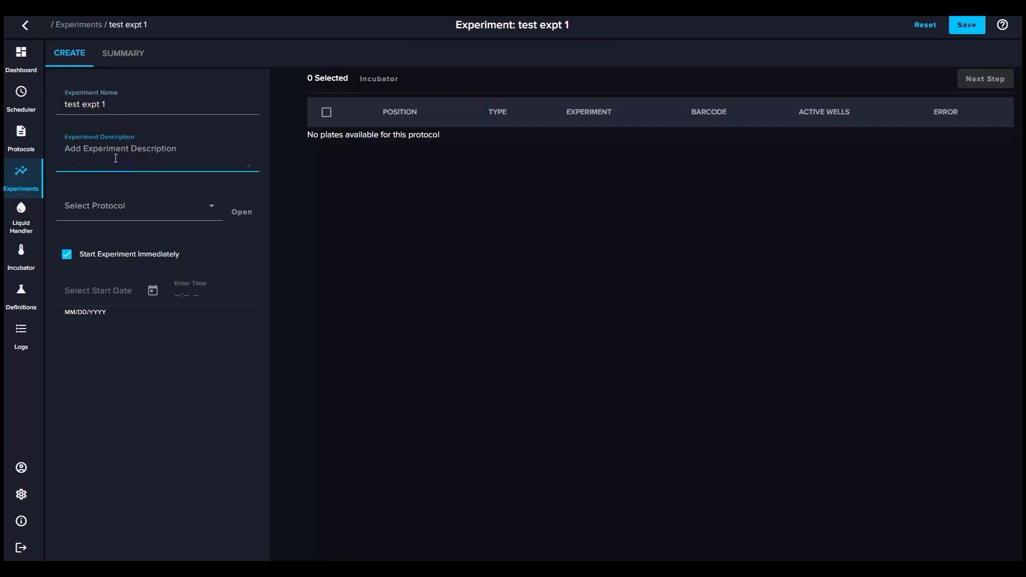
{"action": "type", "text": "test example"}
- Assign the protocol "* 1 DEMO - 2D automated passaging" to the experiment and select the plate at incubator position 1-01
{"action": "left_click", "coordinate": [125, 200]}
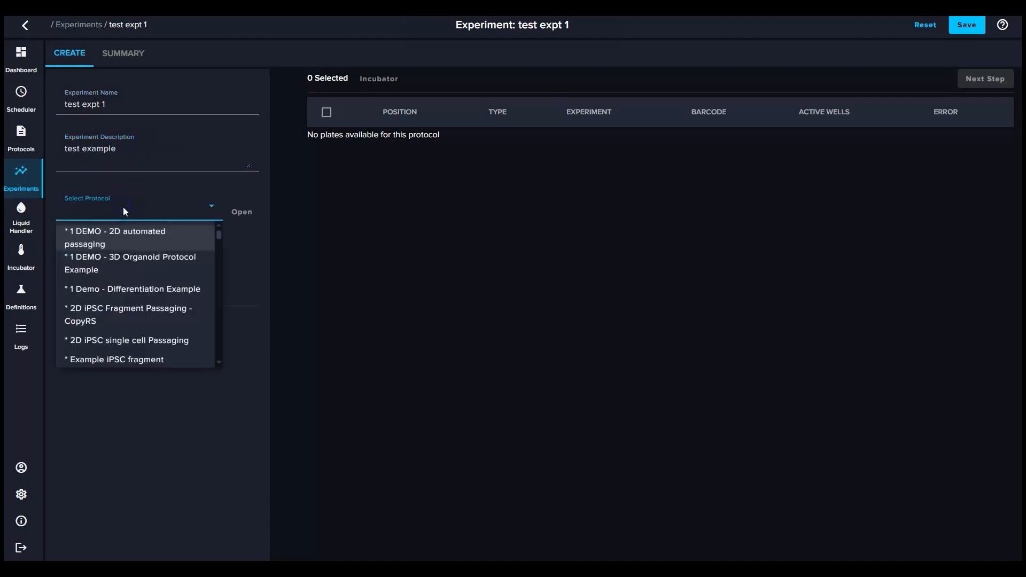
{"action": "left_click", "coordinate": [119, 242]}
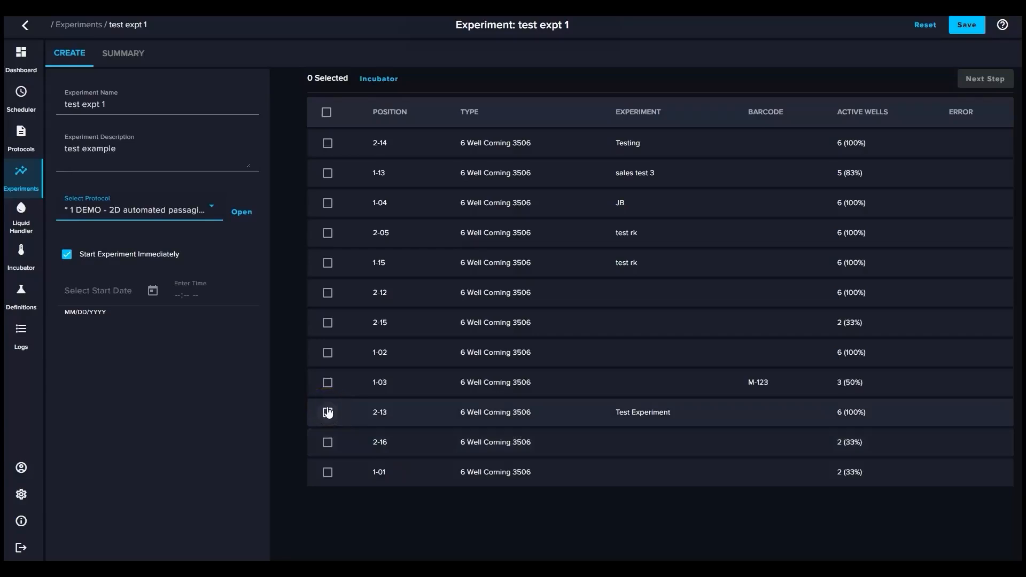
{"action": "left_click", "coordinate": [329, 487]}
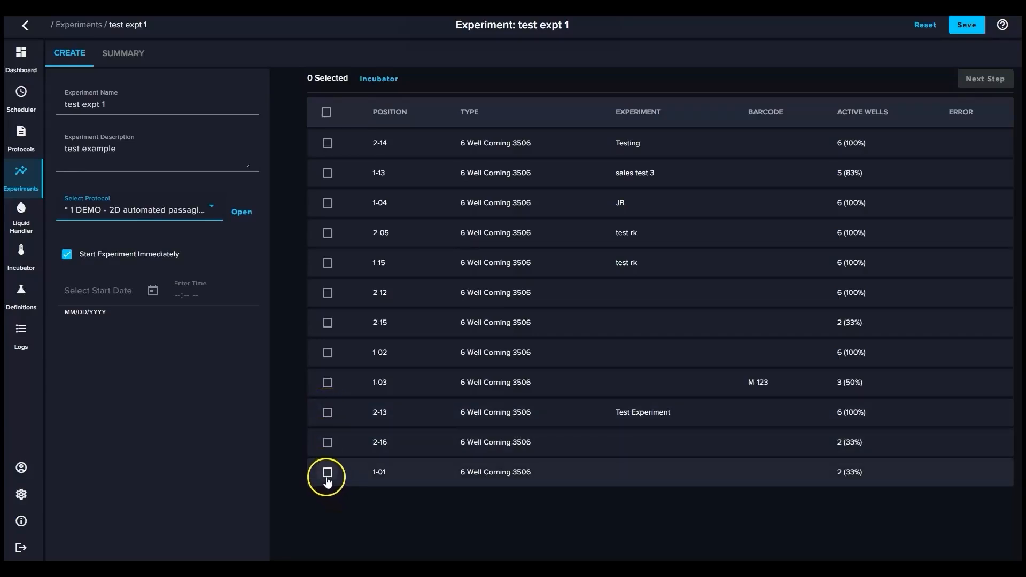
{"action": "left_click", "coordinate": [328, 476]}
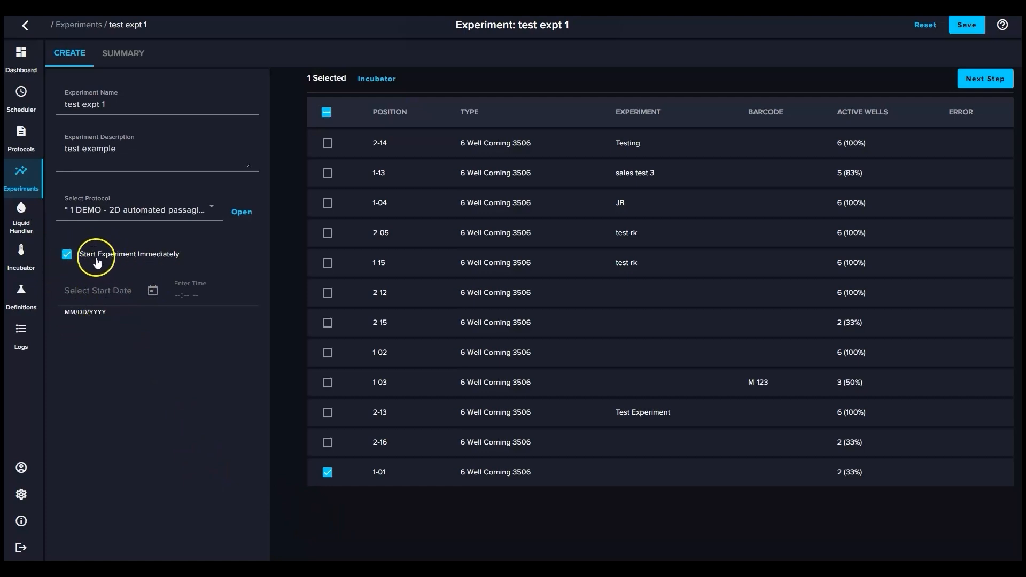
- Schedule the experiment for 6/13/2025 at 10:24 AM instead of starting immediately, and proceed to its summary
{"action": "left_click", "coordinate": [67, 254]}
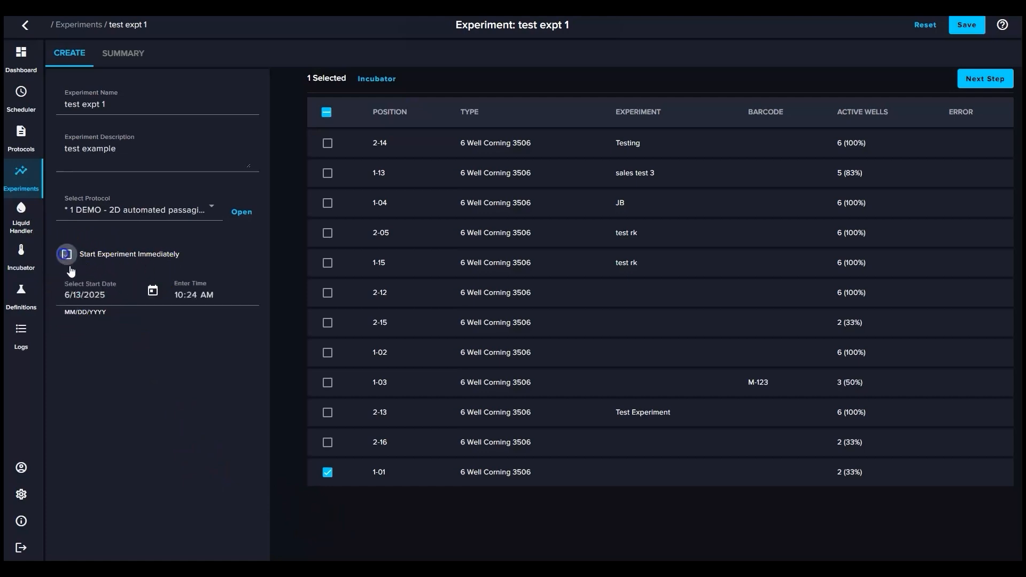
{"action": "left_click", "coordinate": [107, 297]}
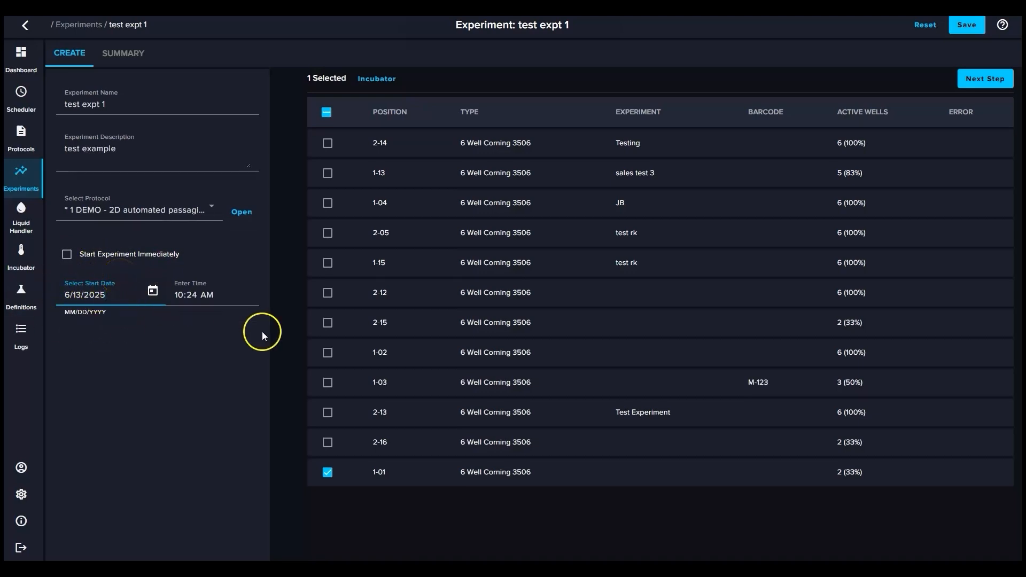
{"action": "left_click", "coordinate": [978, 81]}
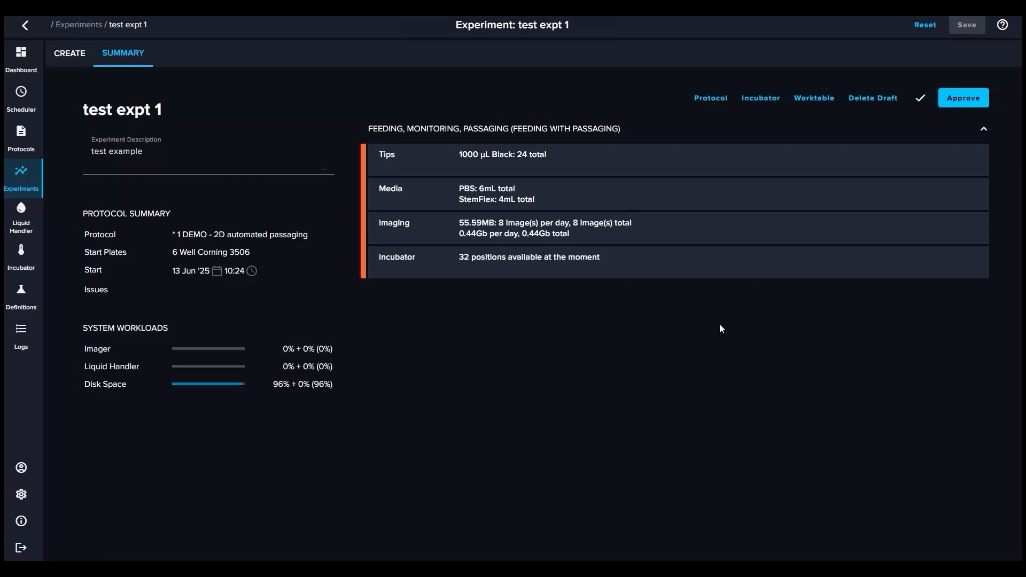
- Check the plates, tips and liquids on the experiment's worktable, return to the summary and approve the experiment
{"action": "left_click", "coordinate": [810, 99]}
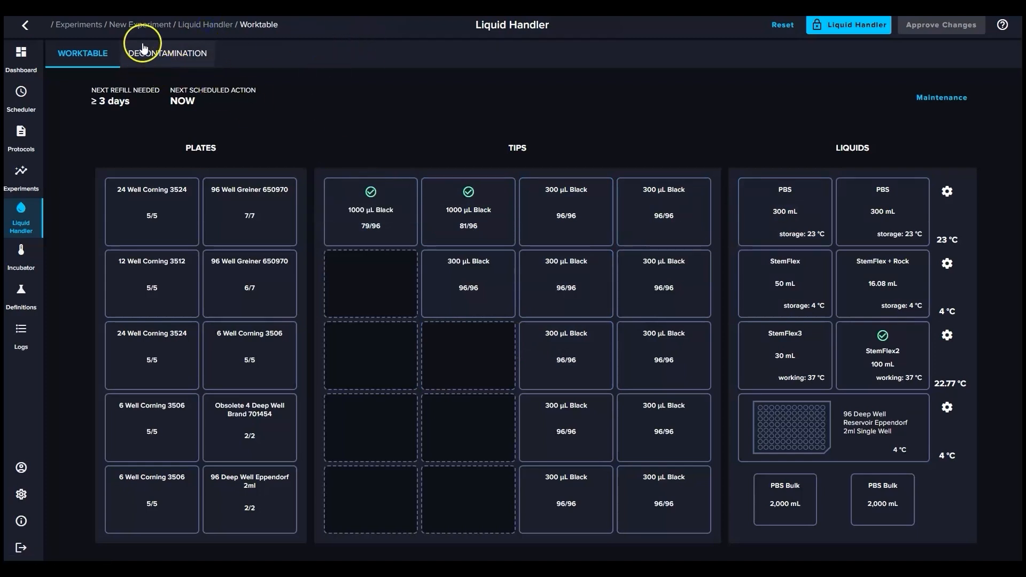
{"action": "left_click", "coordinate": [148, 26]}
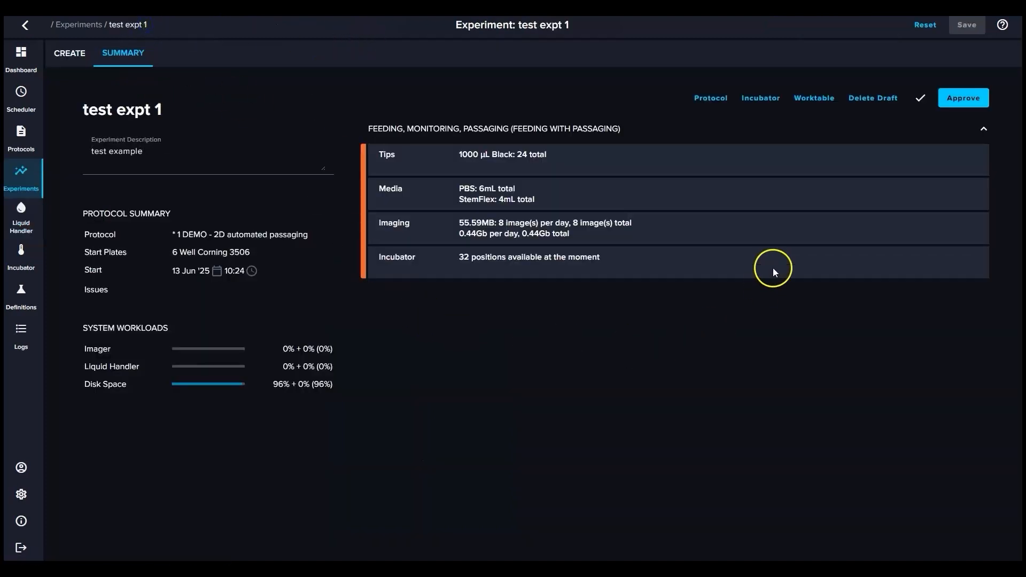
{"action": "left_click", "coordinate": [964, 99]}
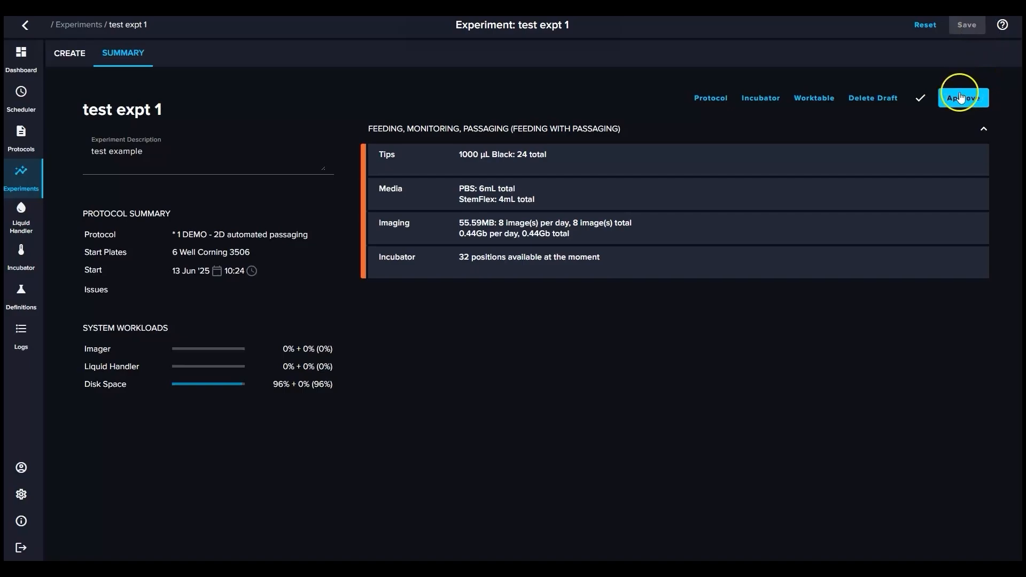